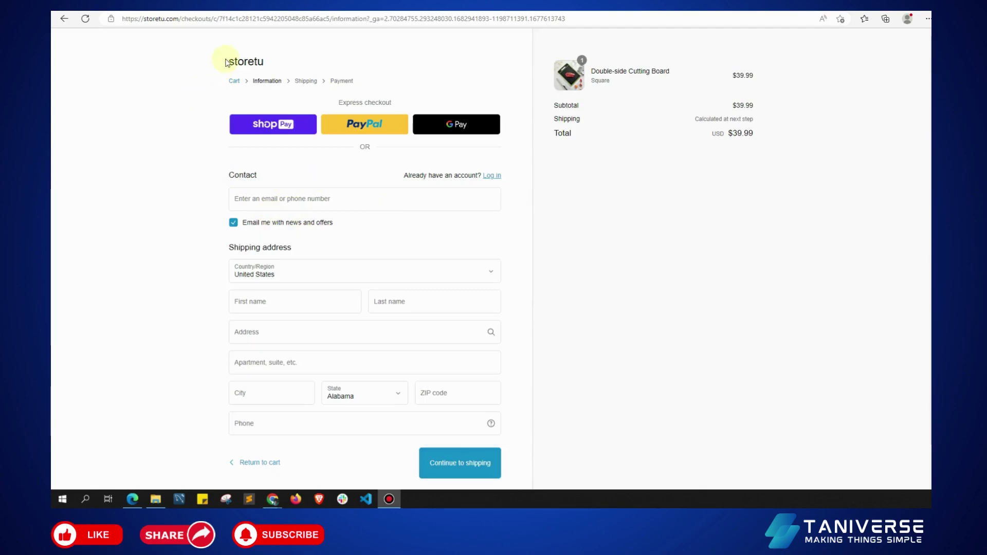
- Highlight the storetu store name and the Express checkout heading, then clear each highlight
{"action": "left_click_drag", "start_coordinate": [226, 61], "coordinate": [311, 67]}
{"action": "left_click", "coordinate": [387, 59]}
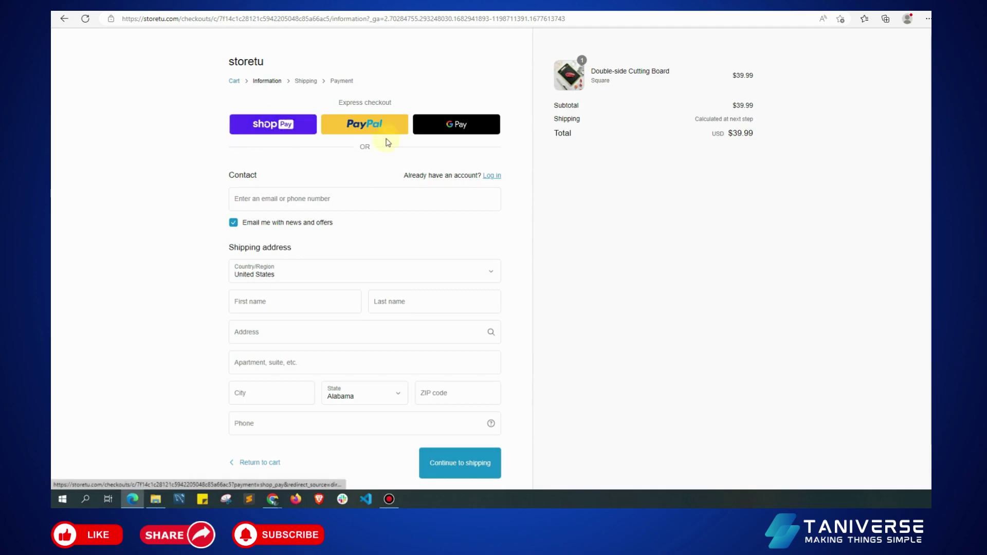
{"action": "left_click_drag", "start_coordinate": [336, 102], "coordinate": [421, 102]}
{"action": "left_click", "coordinate": [421, 103]}
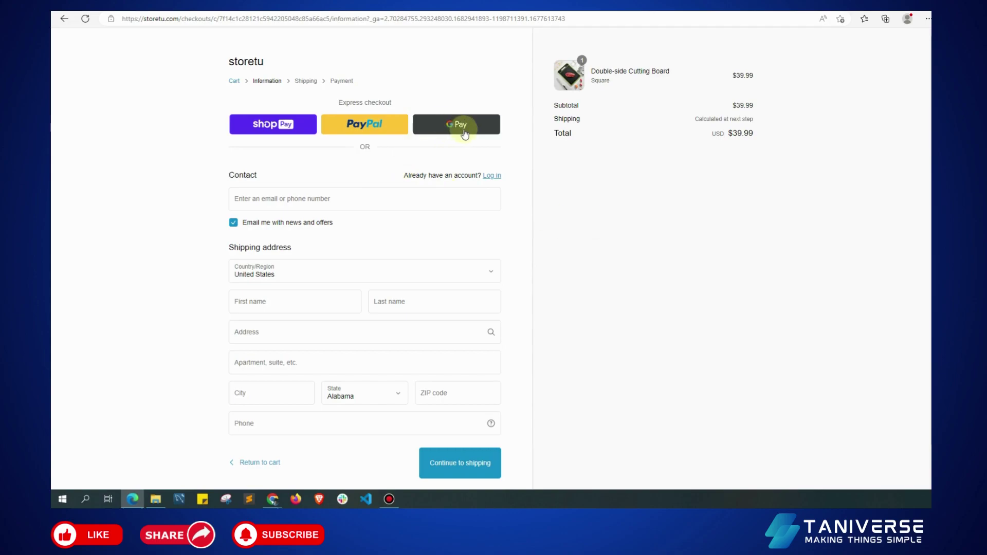
- Focus the email or phone field, dismiss its autofill suggestions, and scroll the page
{"action": "scroll", "coordinate": [325, 183], "scroll_direction": "down", "scroll_amount": 1}
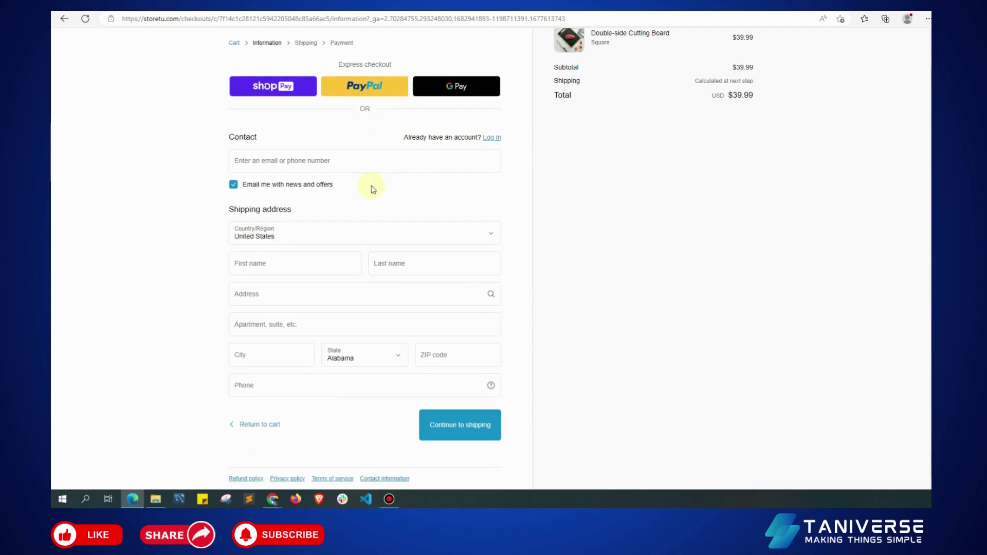
{"action": "left_click", "coordinate": [373, 154]}
{"action": "left_click", "coordinate": [159, 183]}
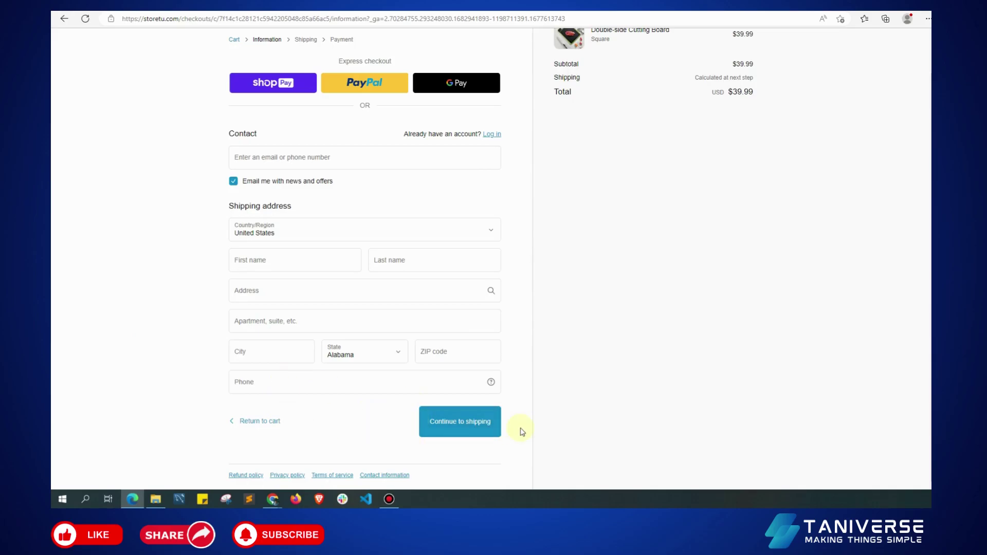
{"action": "scroll", "coordinate": [519, 430], "scroll_direction": "up", "scroll_amount": 1}
{"action": "scroll", "coordinate": [430, 390], "scroll_direction": "down", "scroll_amount": 1}
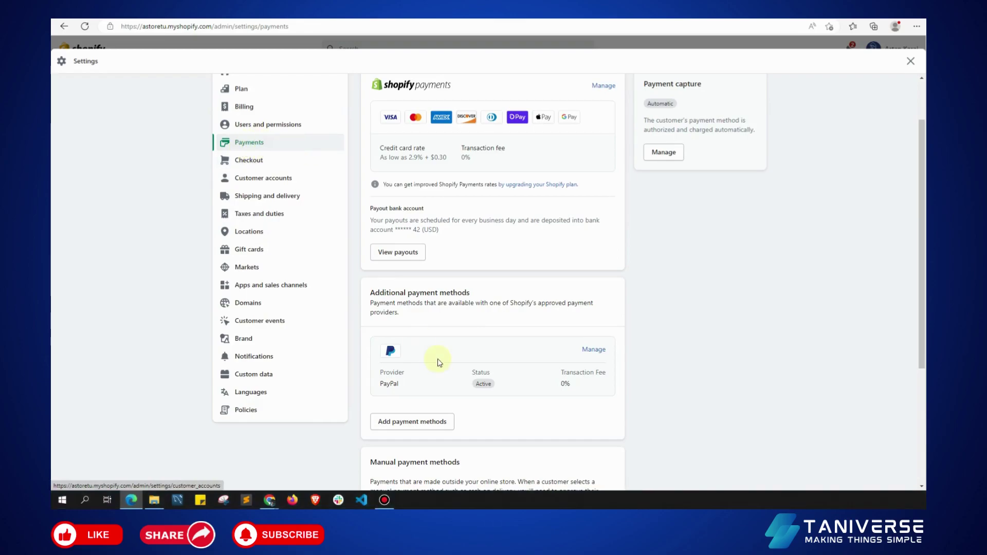
- On Payoneer's page, highlight the 'Shopify Integration for Payoneer Checkout' heading
{"action": "scroll", "coordinate": [432, 226], "scroll_direction": "down", "scroll_amount": 3}
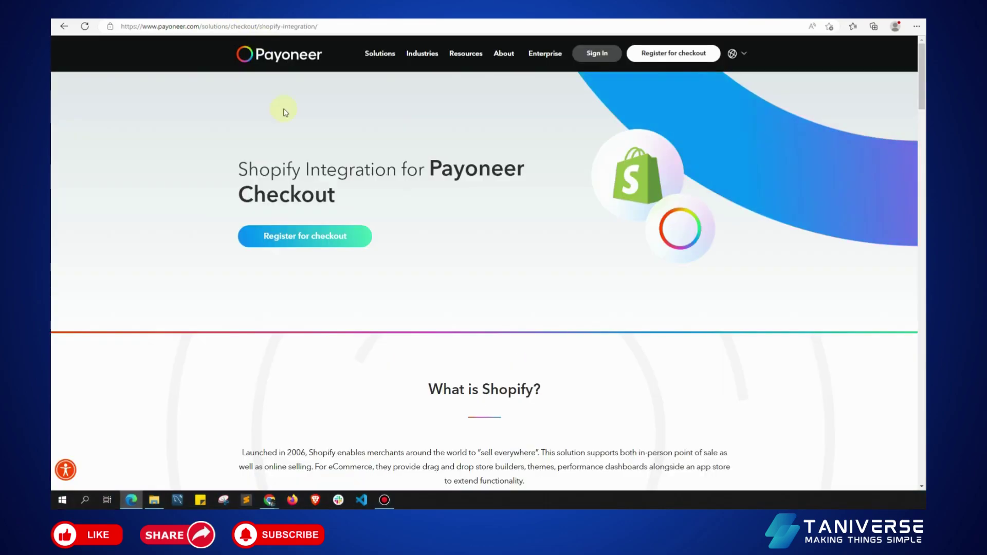
{"action": "left_click_drag", "start_coordinate": [238, 167], "coordinate": [412, 182]}
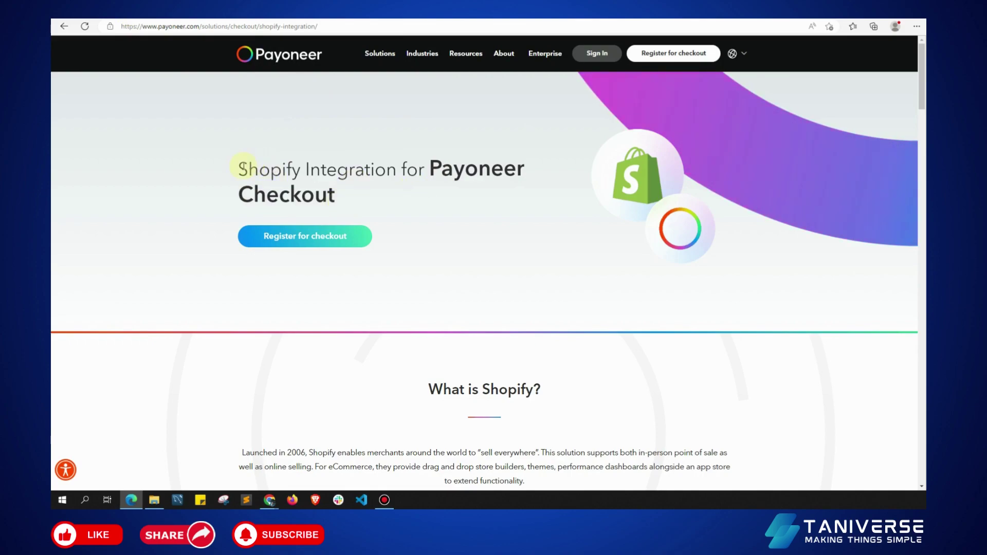
- Highlight 'Shopify' in the Payoneer page heading and glance at the address bar suggestions
{"action": "left_click_drag", "start_coordinate": [240, 167], "coordinate": [341, 165]}
{"action": "left_click", "coordinate": [240, 156]}
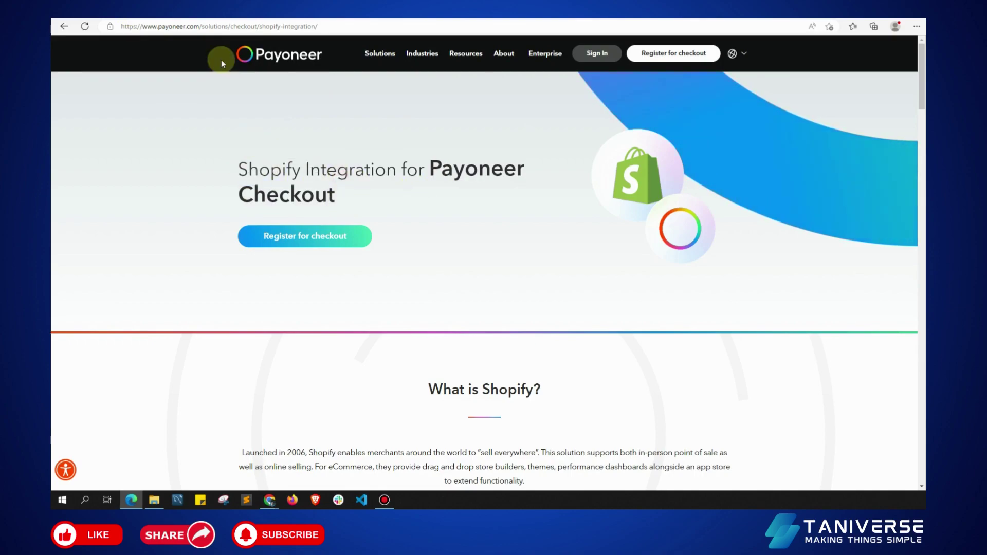
{"action": "left_click", "coordinate": [138, 27]}
{"action": "left_click", "coordinate": [195, 223]}
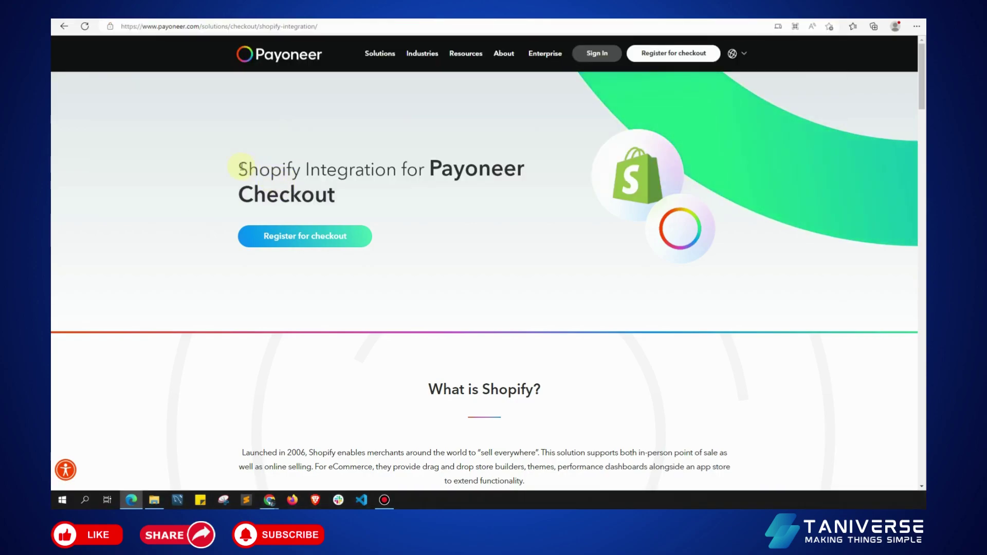
{"action": "left_click_drag", "start_coordinate": [241, 167], "coordinate": [325, 169]}
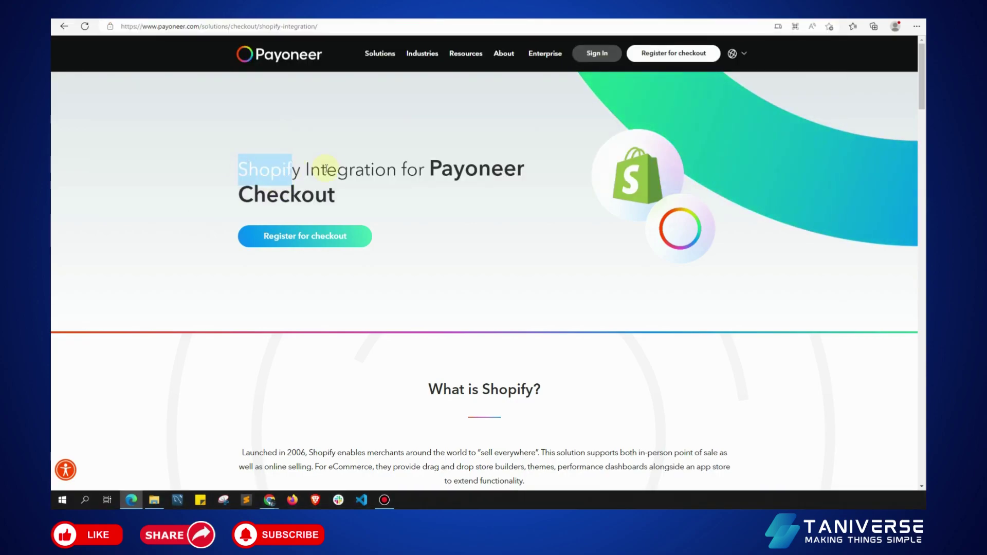
{"action": "left_click", "coordinate": [405, 169]}
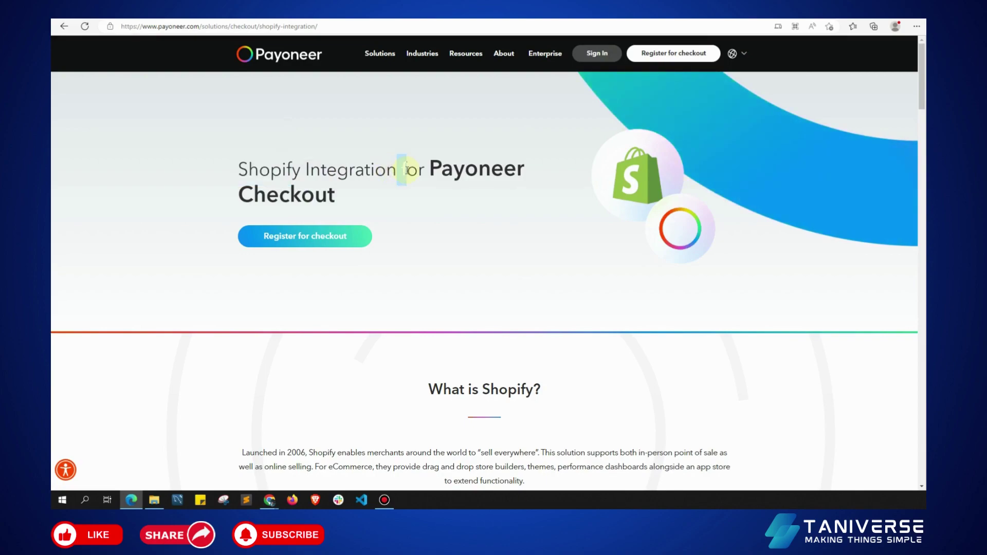
- Open the Payoneer Checkout registration form, try the First and Last Name fields, then close it unsubmitted
{"action": "left_click", "coordinate": [286, 241]}
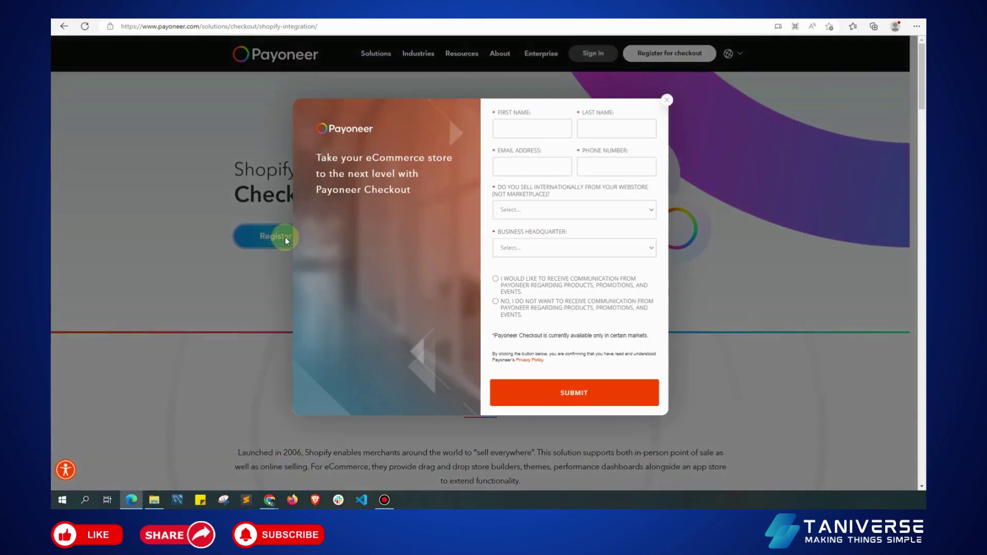
{"action": "left_click", "coordinate": [541, 135]}
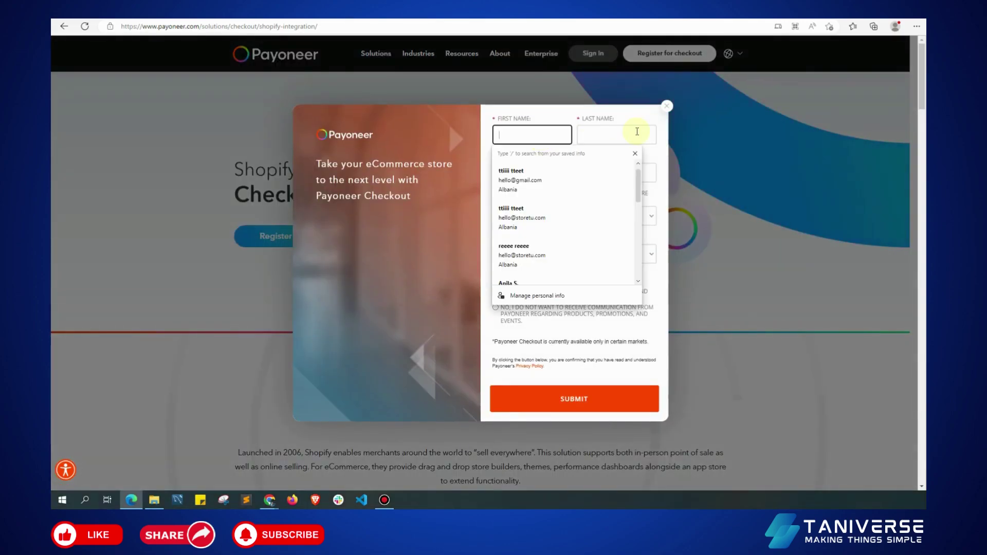
{"action": "left_click", "coordinate": [637, 132]}
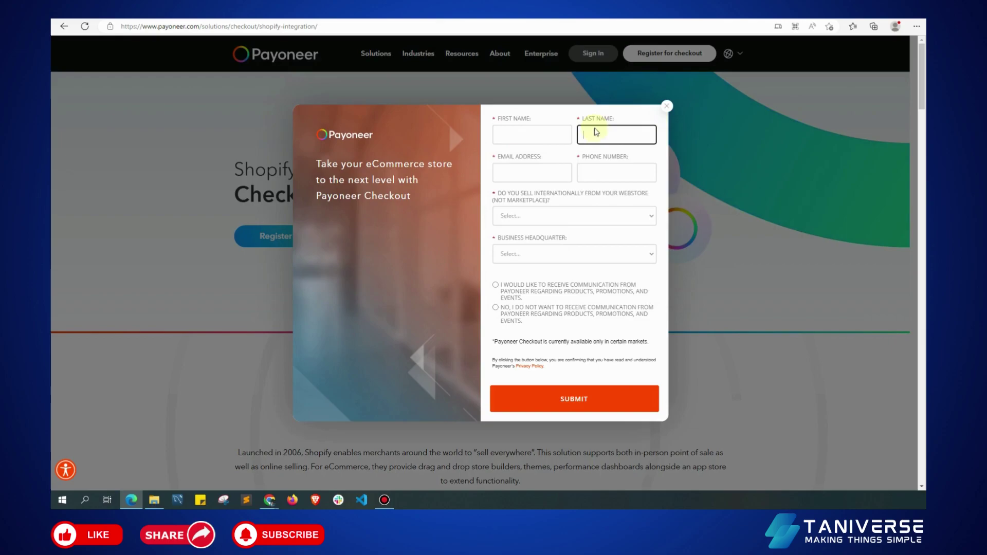
{"action": "left_click", "coordinate": [634, 191]}
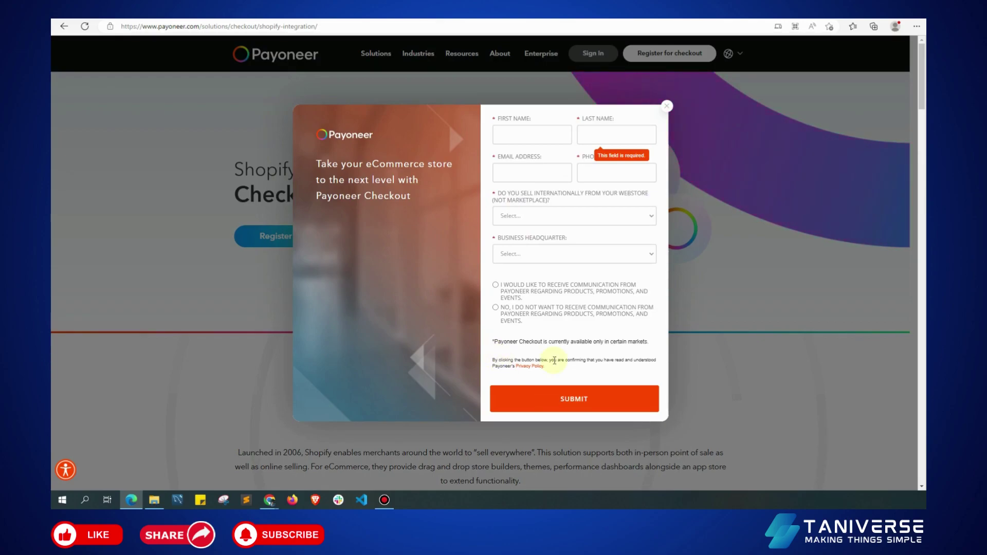
{"action": "left_click", "coordinate": [666, 106]}
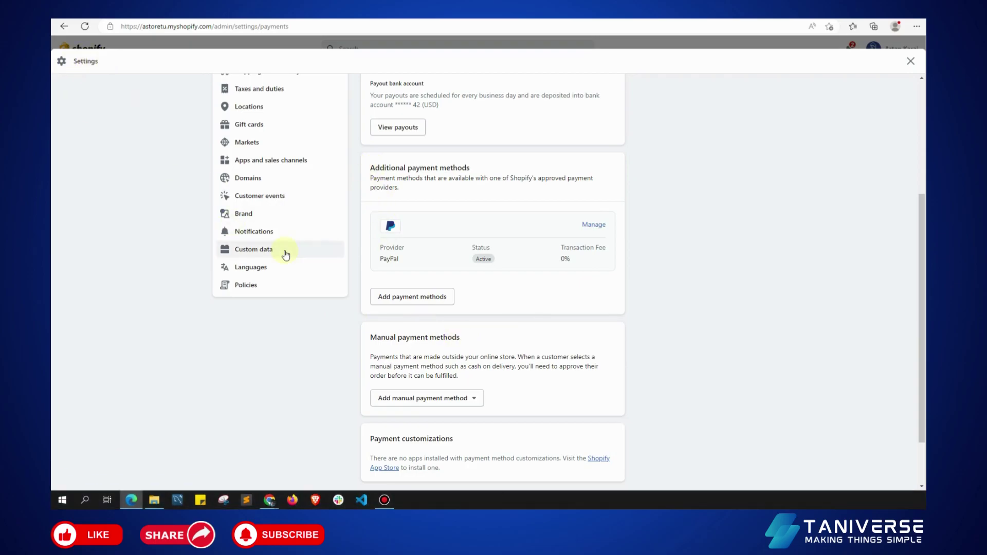
- Open Add payment methods from the Payments settings and switch to Search by provider
{"action": "scroll", "coordinate": [285, 255], "scroll_direction": "up", "scroll_amount": 2}
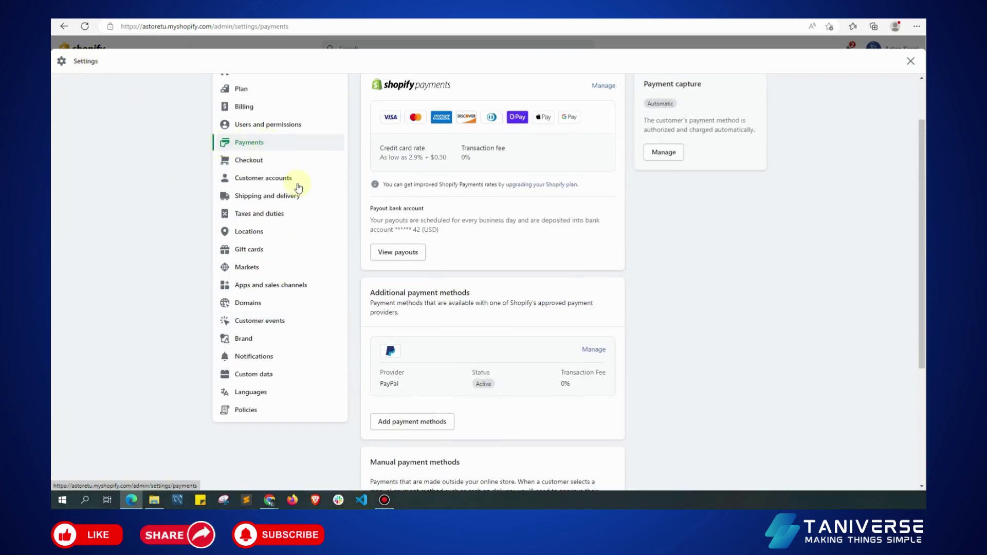
{"action": "scroll", "coordinate": [298, 190], "scroll_direction": "down", "scroll_amount": 1}
{"action": "scroll", "coordinate": [432, 264], "scroll_direction": "down", "scroll_amount": 2}
{"action": "scroll", "coordinate": [434, 267], "scroll_direction": "down", "scroll_amount": 1}
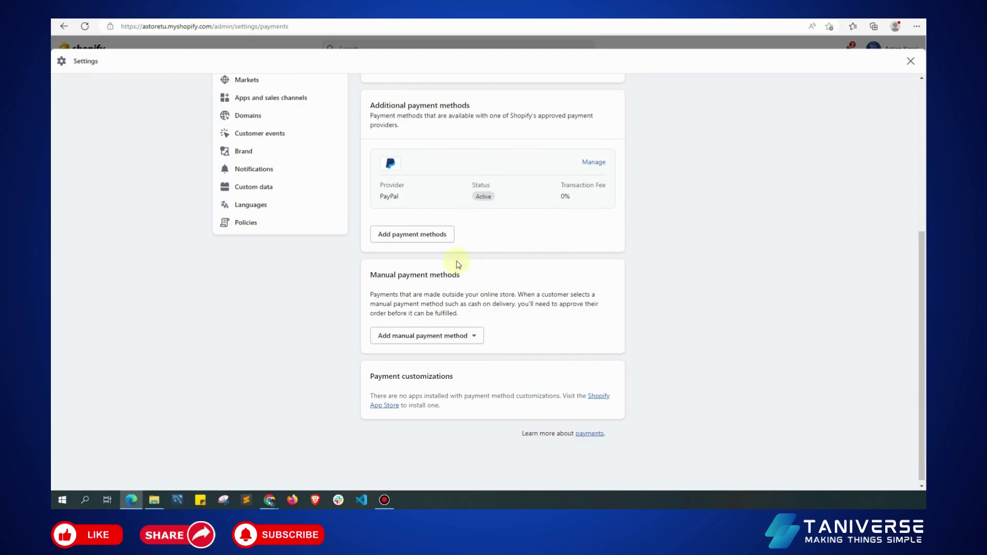
{"action": "left_click", "coordinate": [400, 236]}
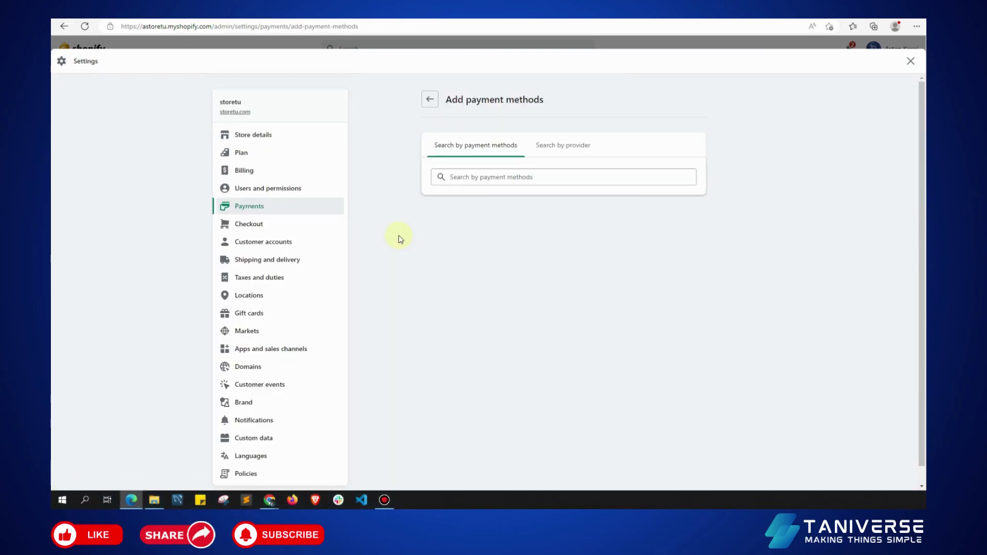
{"action": "scroll", "coordinate": [358, 252], "scroll_direction": "down", "scroll_amount": 1}
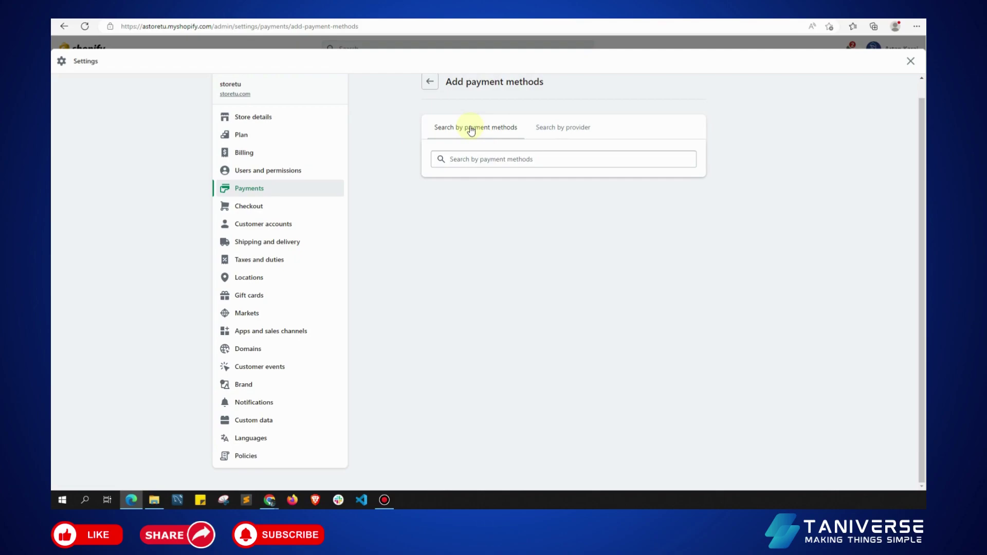
{"action": "left_click", "coordinate": [586, 133]}
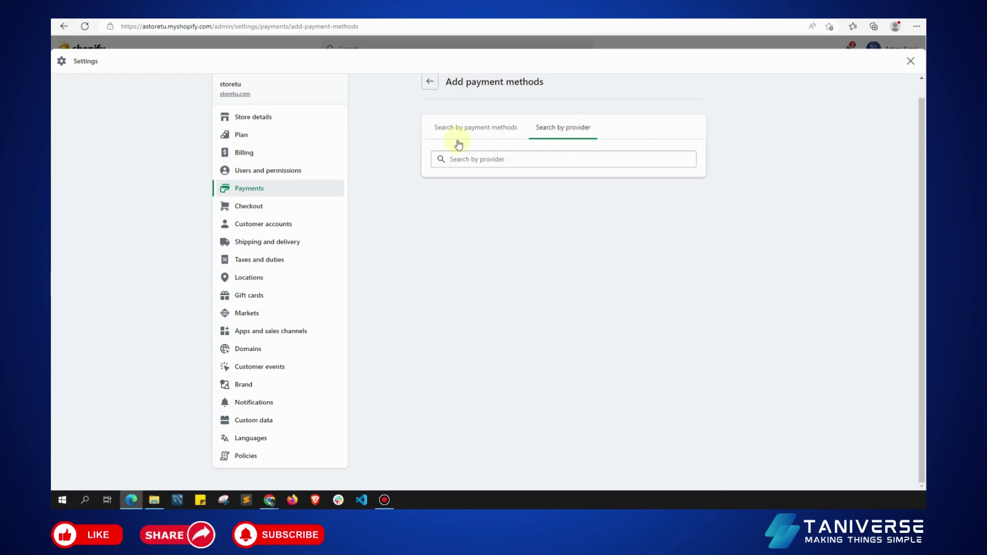
- Search providers for 'por' and select Payoneer Checkout, showing its 2% transaction fee
{"action": "left_click", "coordinate": [453, 133]}
{"action": "left_click", "coordinate": [571, 136]}
{"action": "left_click", "coordinate": [580, 161]}
{"action": "type", "text": "p"}
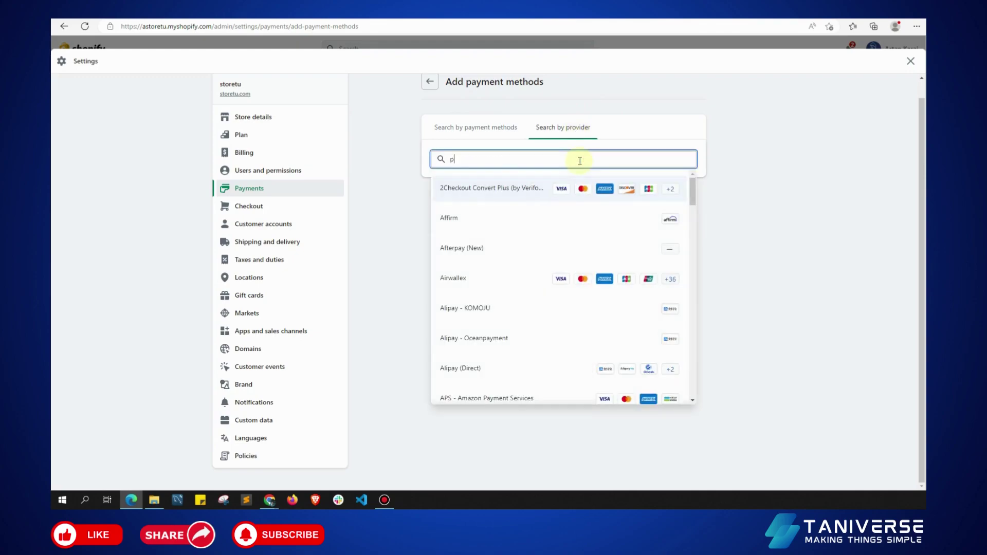
{"action": "type", "text": "oneer"}
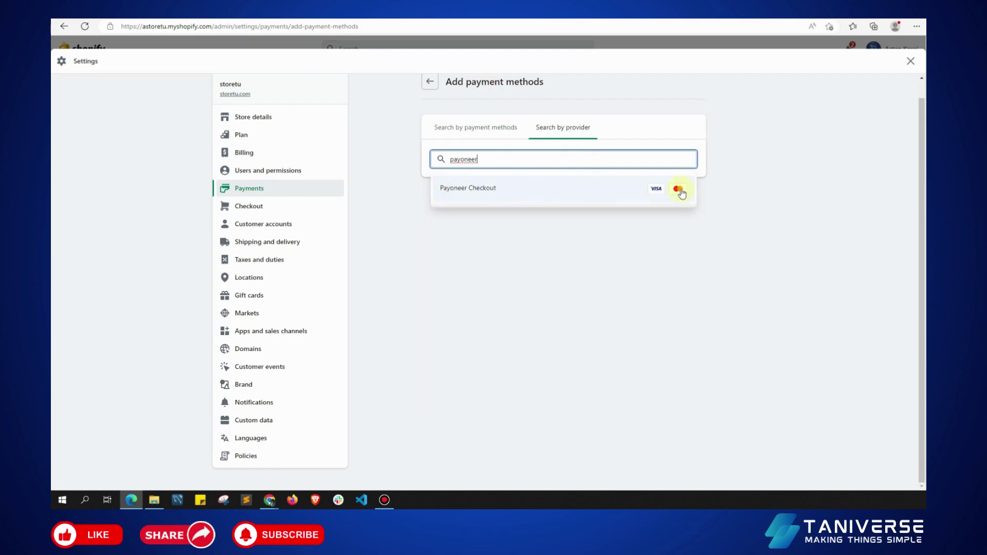
{"action": "left_click", "coordinate": [610, 192]}
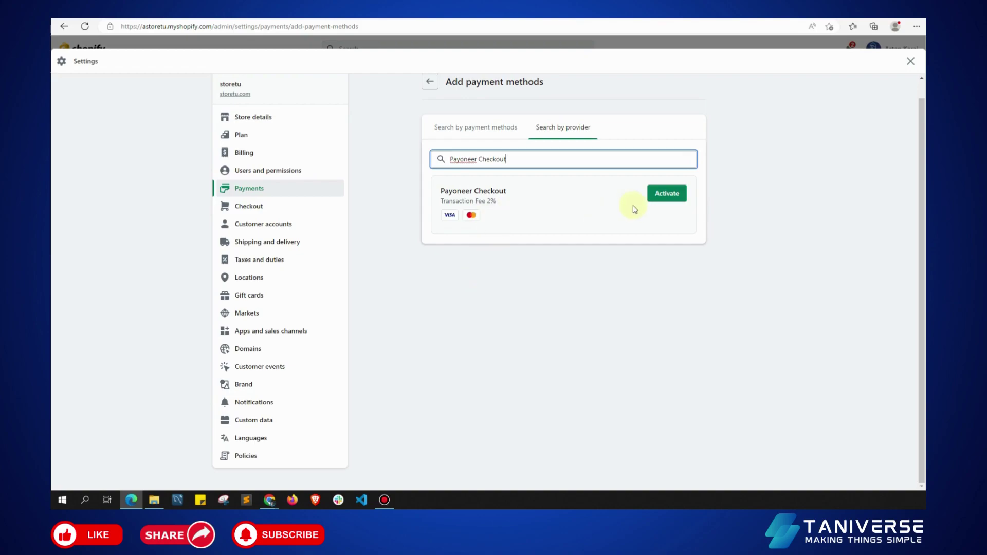
- Activate Payoneer Checkout, highlight its not-connected account status and setup note, then click Connect
{"action": "left_click", "coordinate": [674, 196]}
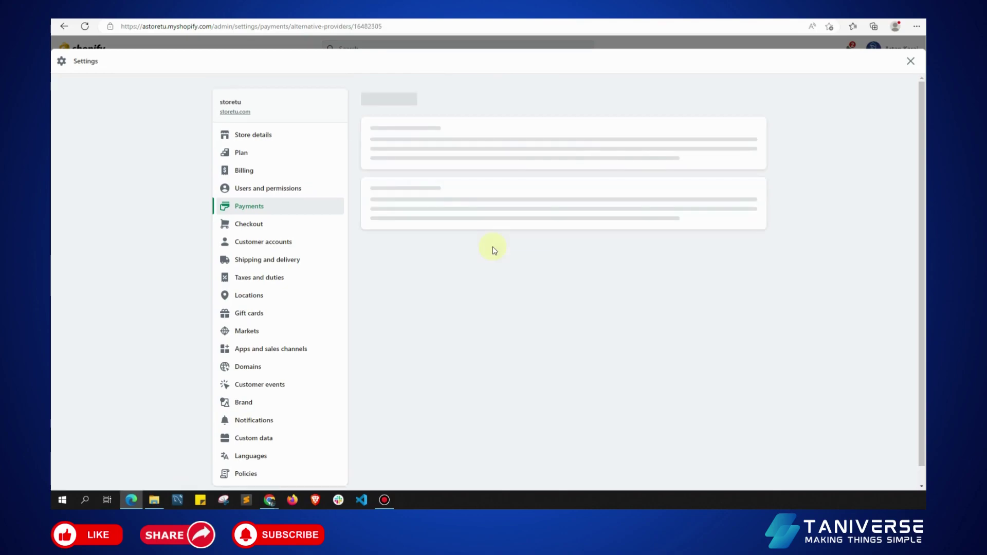
{"action": "scroll", "coordinate": [333, 260], "scroll_direction": "down", "scroll_amount": 1}
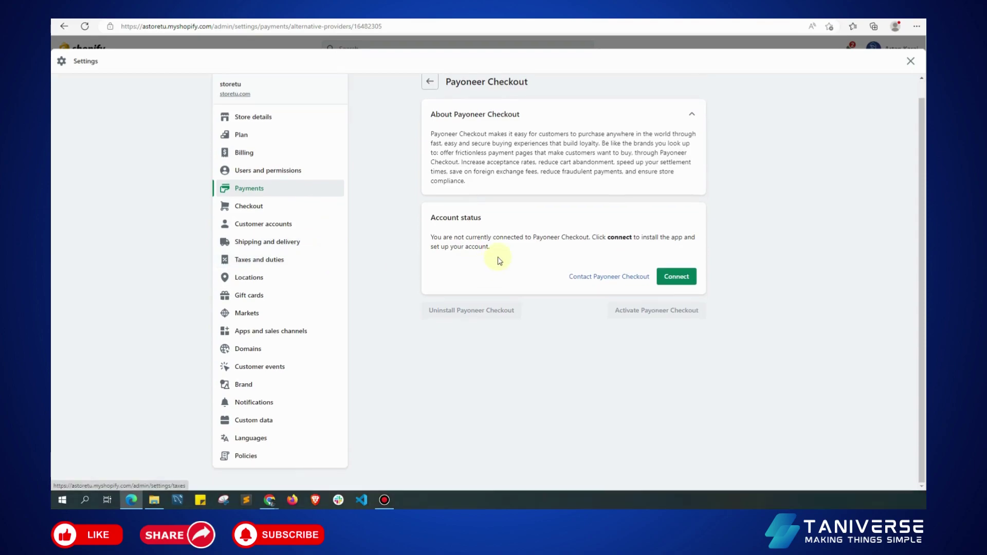
{"action": "left_click_drag", "start_coordinate": [432, 238], "coordinate": [514, 242]}
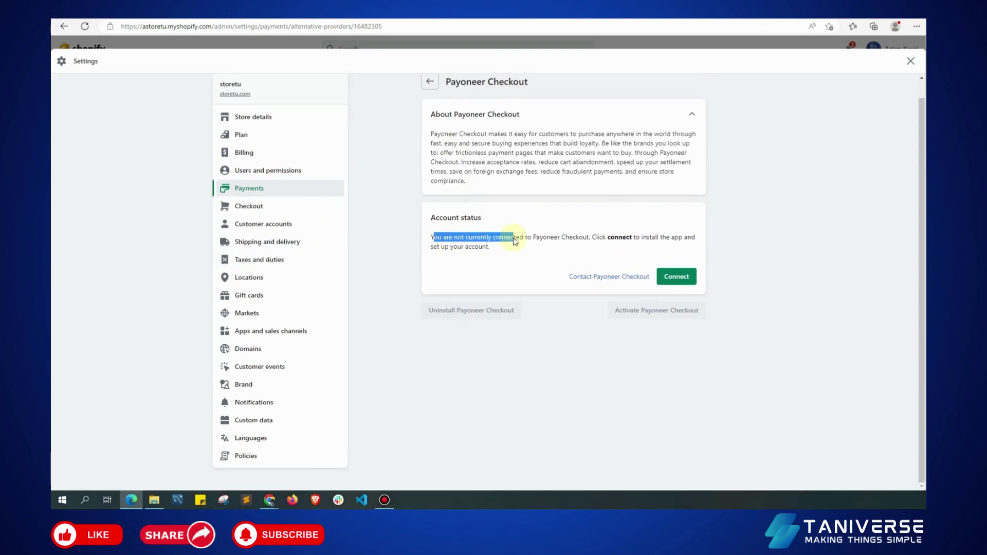
{"action": "left_click_drag", "start_coordinate": [431, 236], "coordinate": [632, 240]}
{"action": "left_click", "coordinate": [433, 247]}
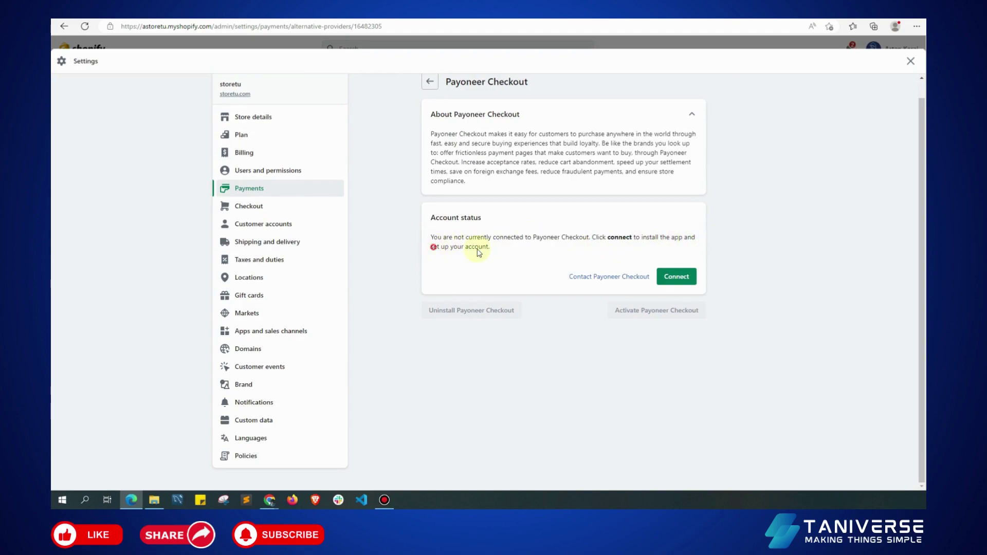
{"action": "left_click_drag", "start_coordinate": [479, 253], "coordinate": [532, 252]}
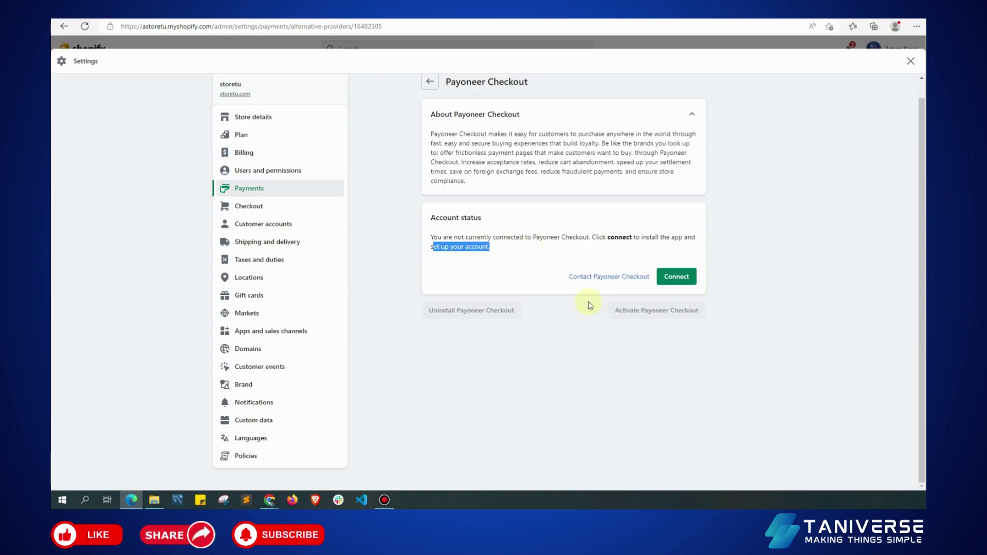
{"action": "left_click", "coordinate": [492, 272]}
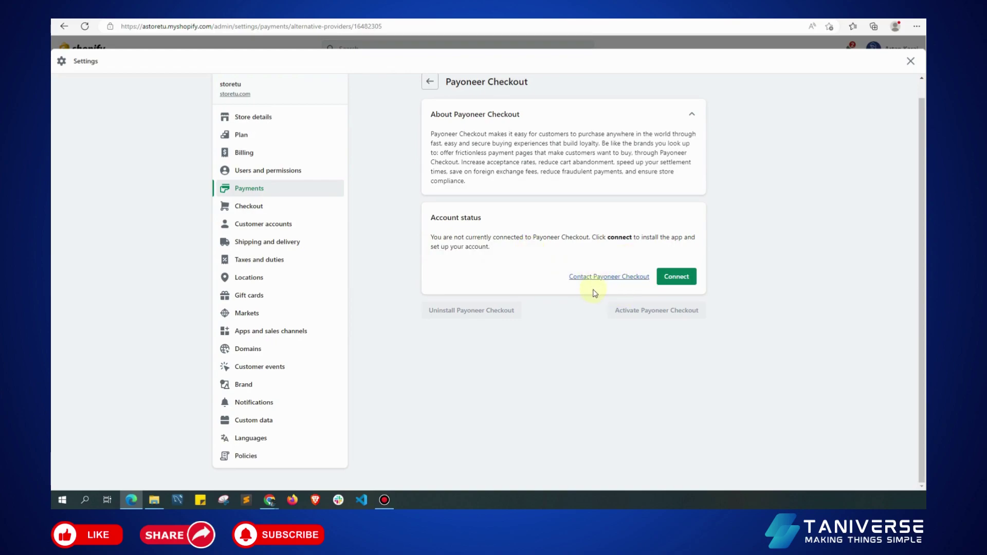
{"action": "left_click", "coordinate": [675, 277]}
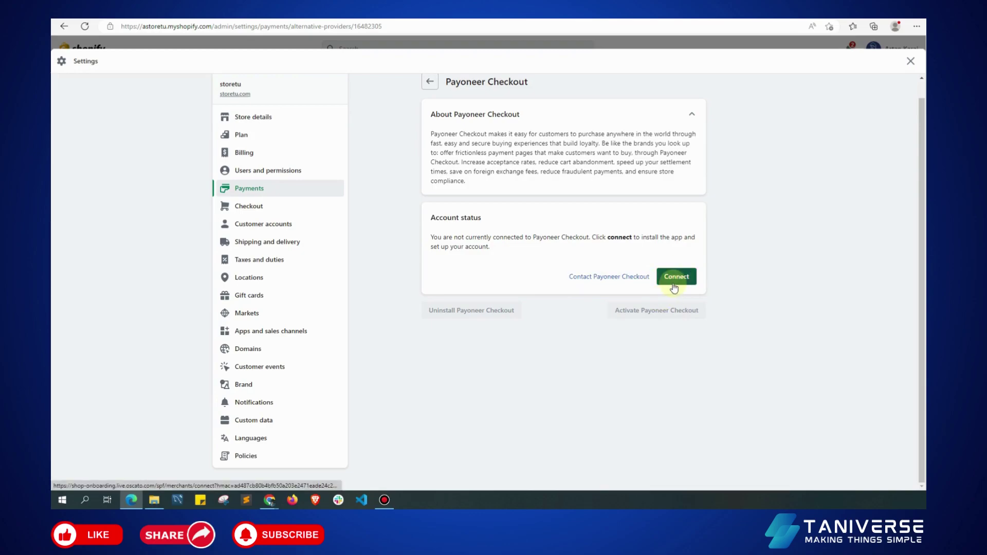
- Continue to Payoneer's Shopify integration page and open the Register for checkout form
{"action": "left_click", "coordinate": [675, 277]}
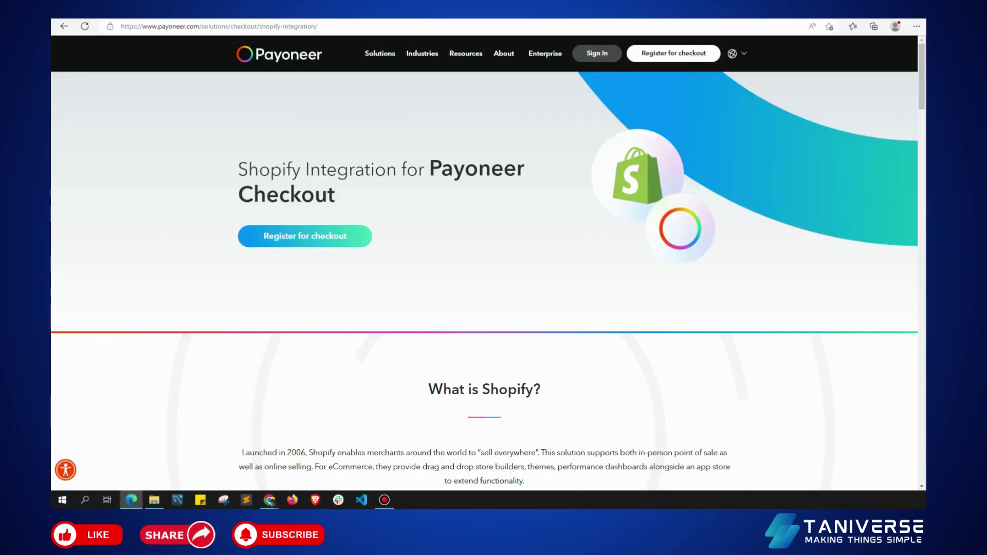
{"action": "scroll", "coordinate": [529, 310], "scroll_direction": "down", "scroll_amount": 3}
{"action": "scroll", "coordinate": [529, 310], "scroll_direction": "up", "scroll_amount": 3}
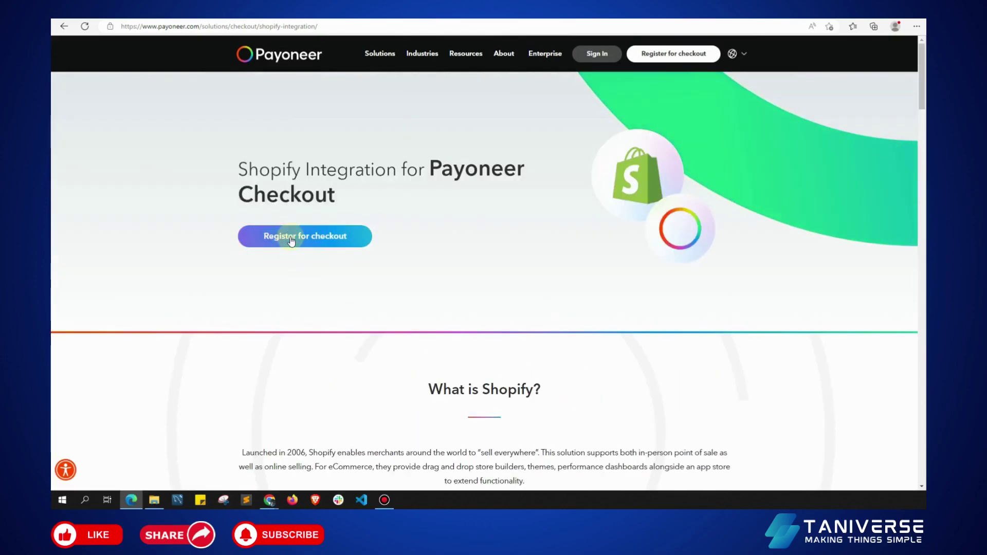
{"action": "left_click", "coordinate": [316, 240]}
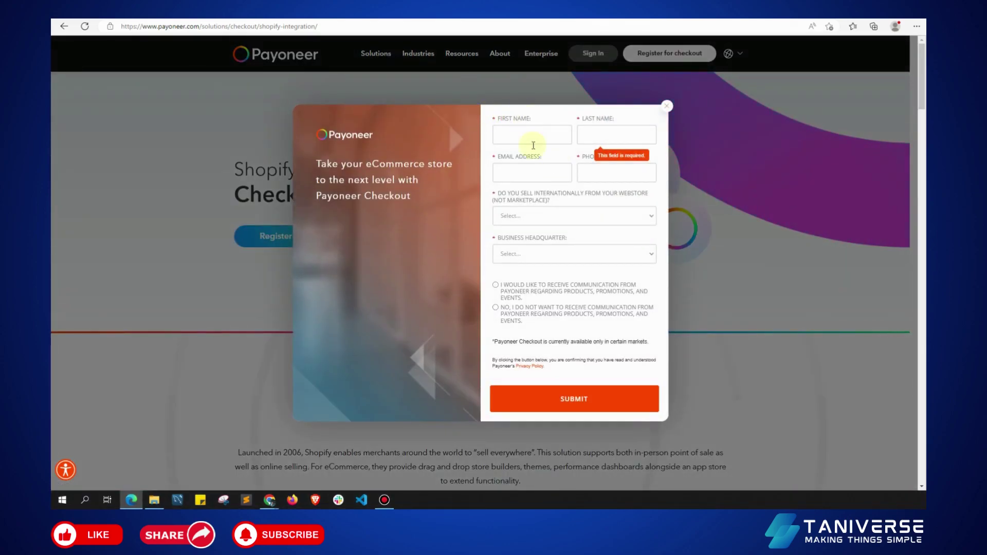
{"action": "scroll", "coordinate": [537, 320], "scroll_direction": "down", "scroll_amount": 3}
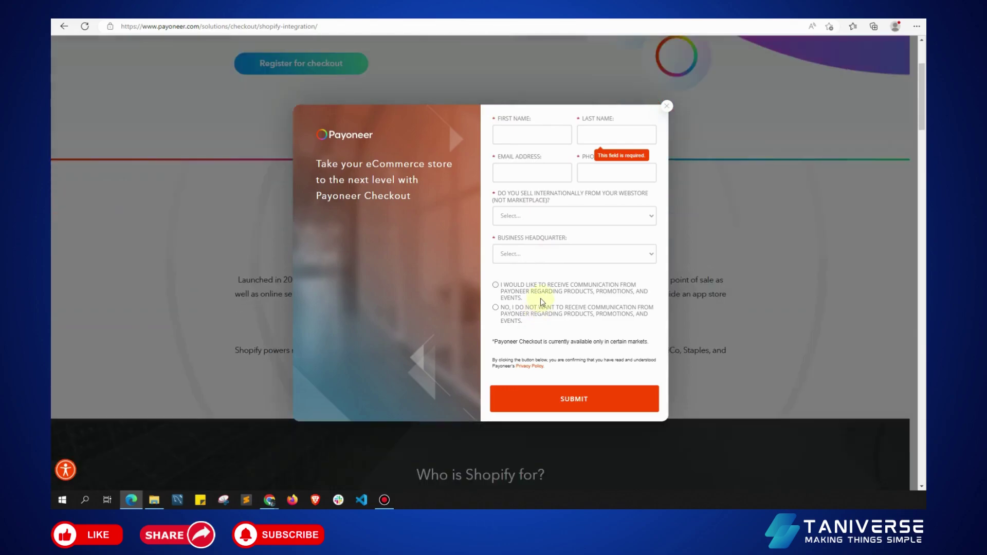
{"action": "scroll", "coordinate": [541, 305], "scroll_direction": "up", "scroll_amount": 3}
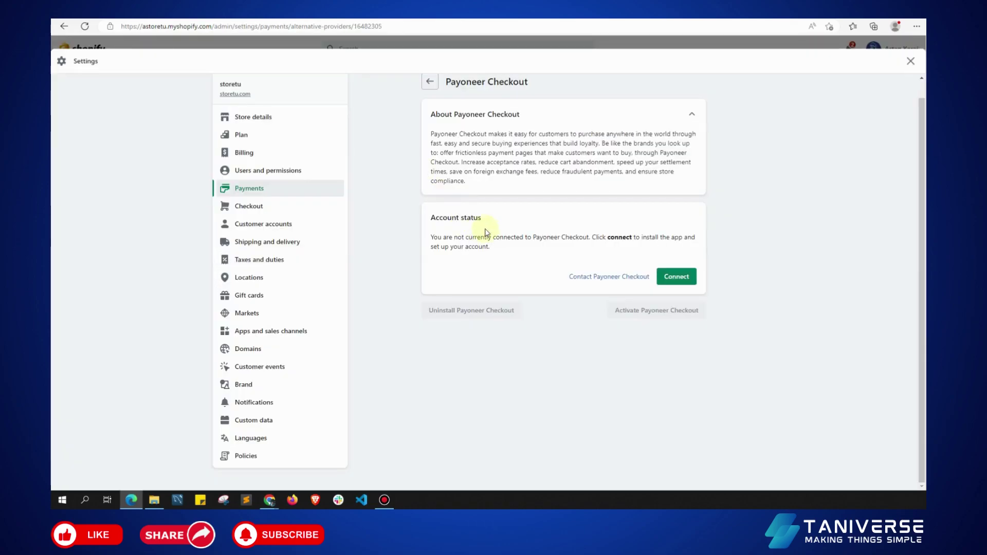
- Search providers for 'payo', select Payoneer Checkout, then return to the main Payments settings
{"action": "left_click_drag", "start_coordinate": [442, 99], "coordinate": [546, 100]}
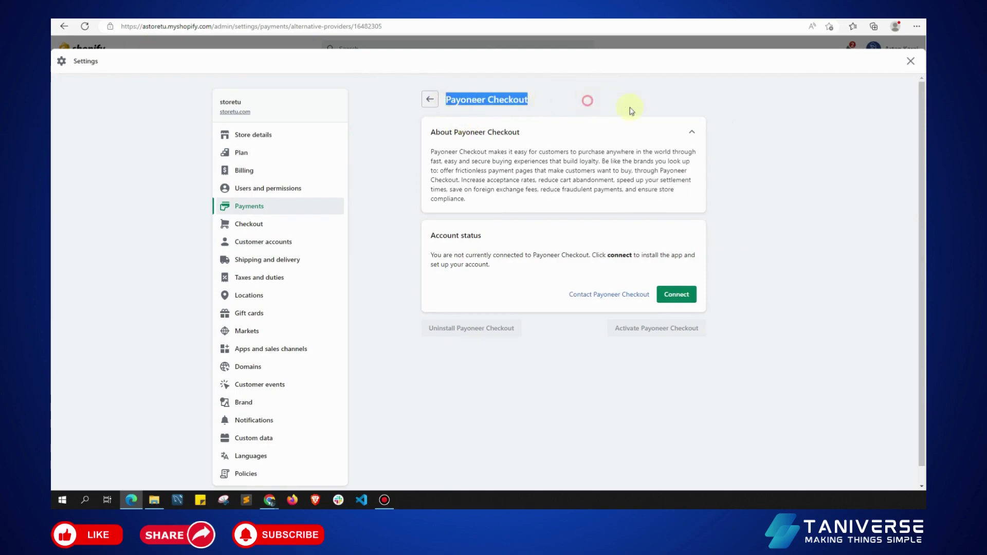
{"action": "left_click", "coordinate": [430, 99]}
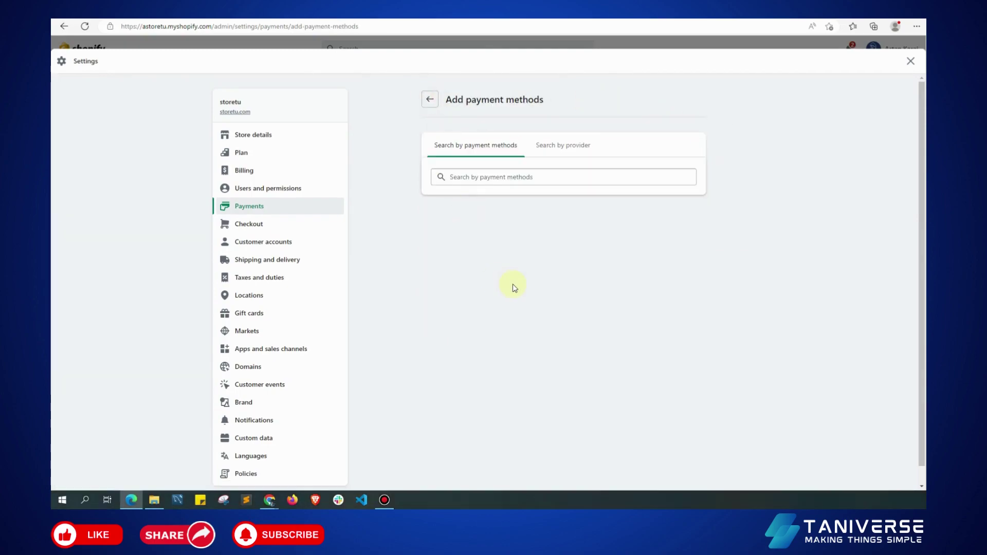
{"action": "left_click", "coordinate": [562, 147]}
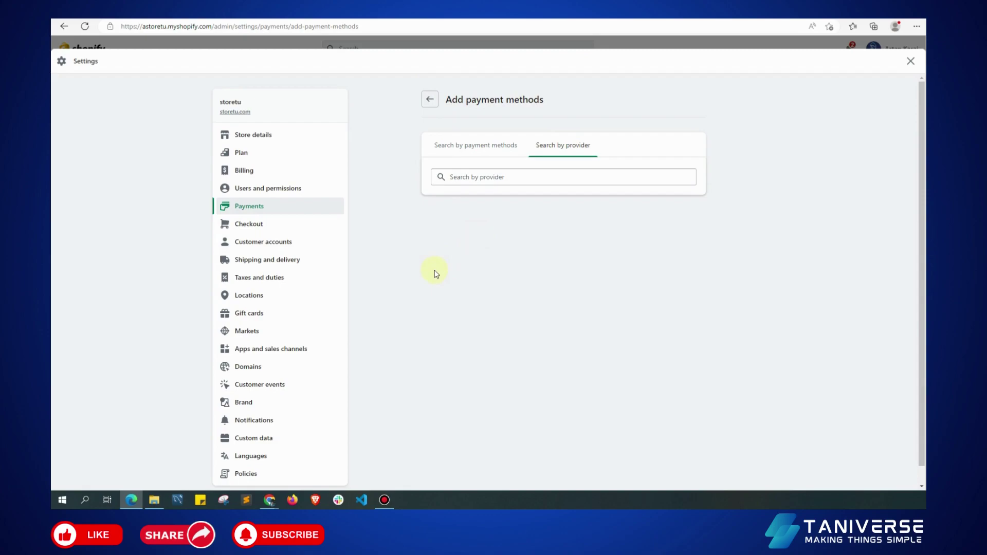
{"action": "left_click", "coordinate": [513, 178]}
{"action": "type", "text": "payo"}
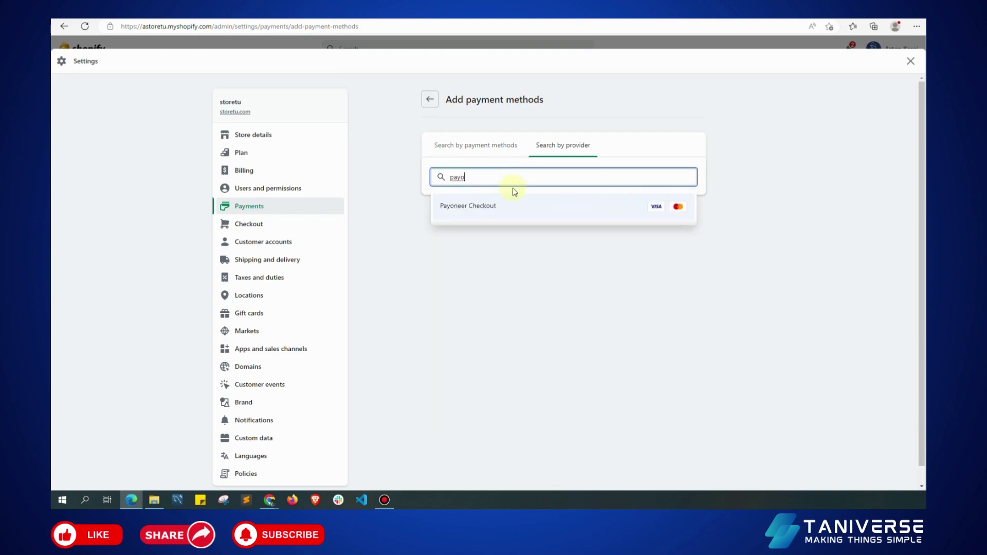
{"action": "left_click", "coordinate": [514, 208]}
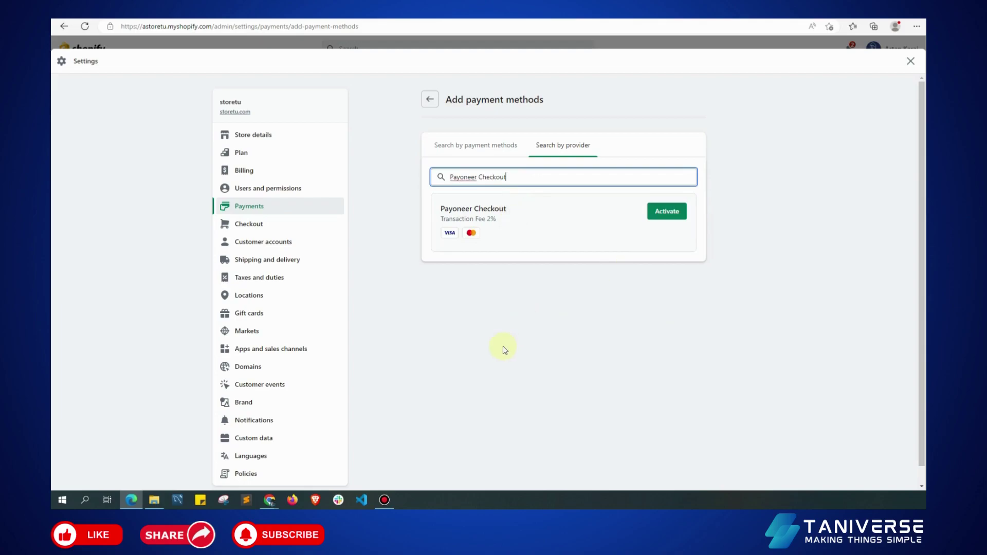
{"action": "left_click", "coordinate": [439, 209]}
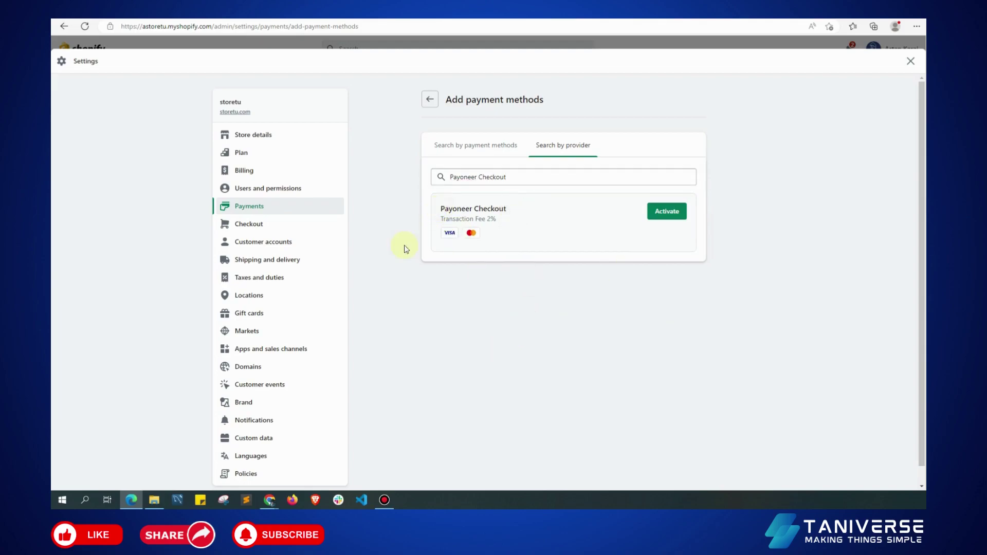
{"action": "left_click", "coordinate": [426, 98]}
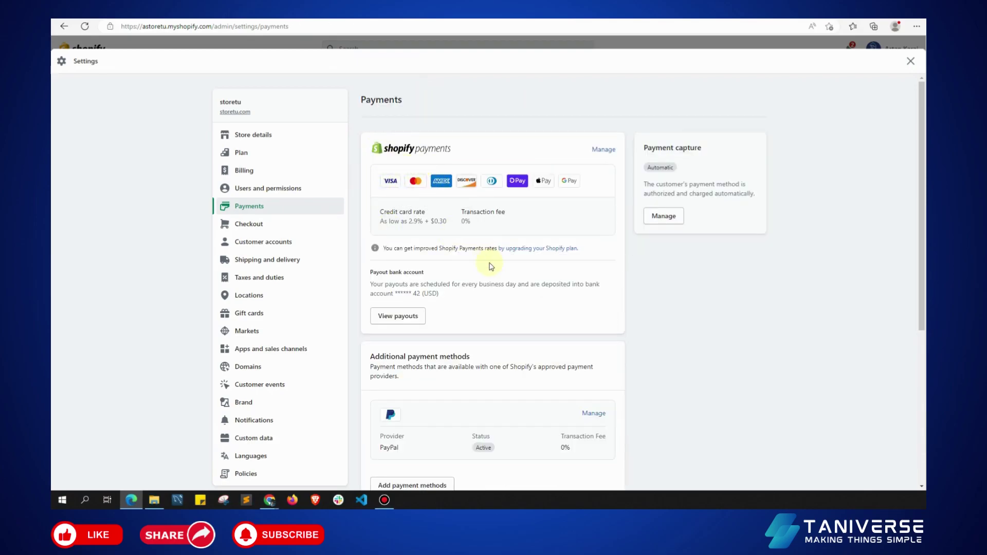
- Scroll up and down through the Payments settings sections to review them
{"action": "scroll", "coordinate": [489, 265], "scroll_direction": "down", "scroll_amount": 4}
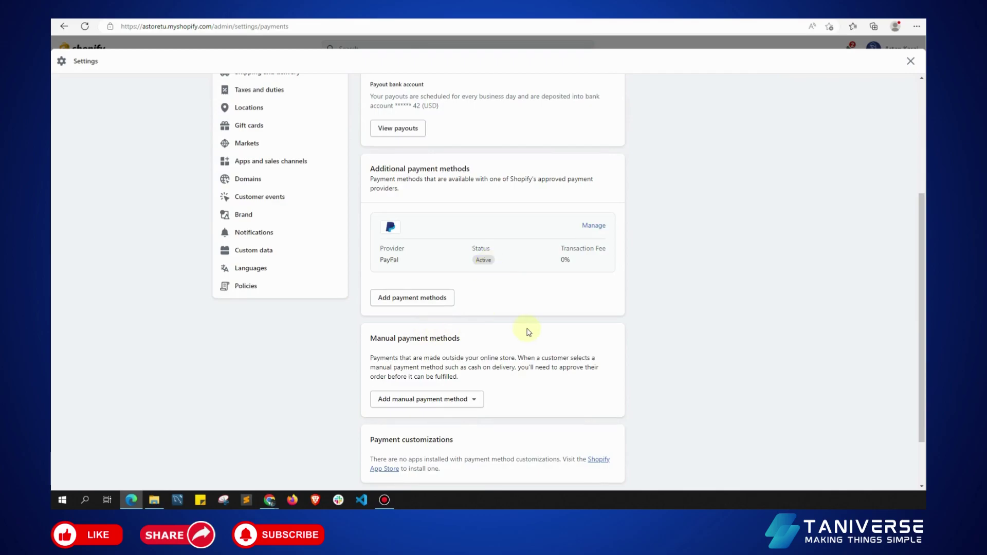
{"action": "scroll", "coordinate": [530, 331], "scroll_direction": "up", "scroll_amount": 4}
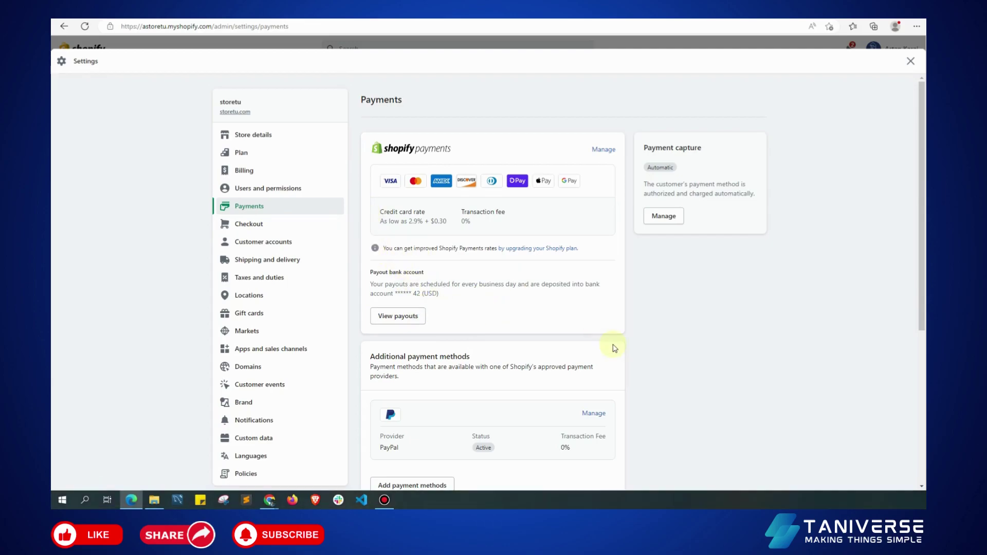
{"action": "scroll", "coordinate": [565, 298], "scroll_direction": "down", "scroll_amount": 2}
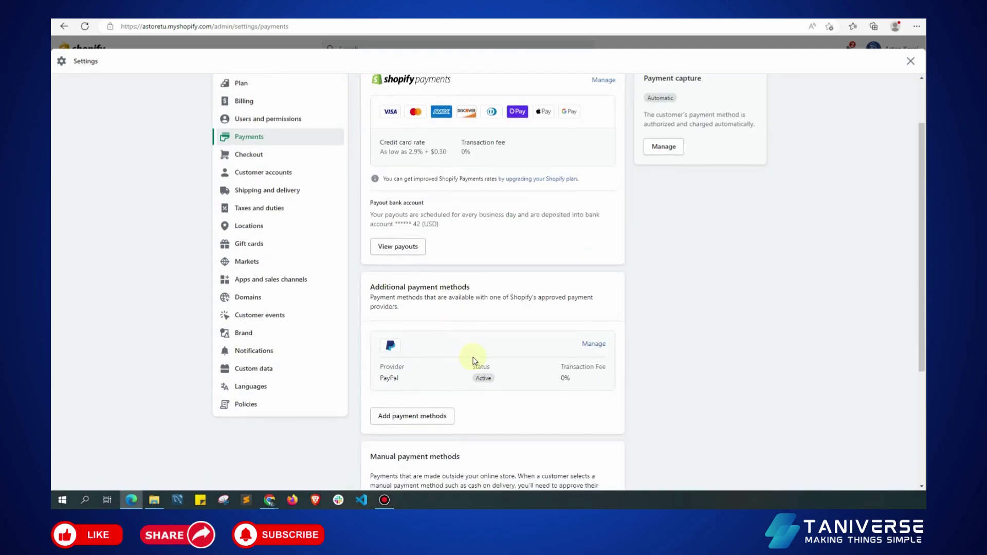
{"action": "scroll", "coordinate": [471, 364], "scroll_direction": "down", "scroll_amount": 3}
{"action": "scroll", "coordinate": [526, 369], "scroll_direction": "up", "scroll_amount": 5}
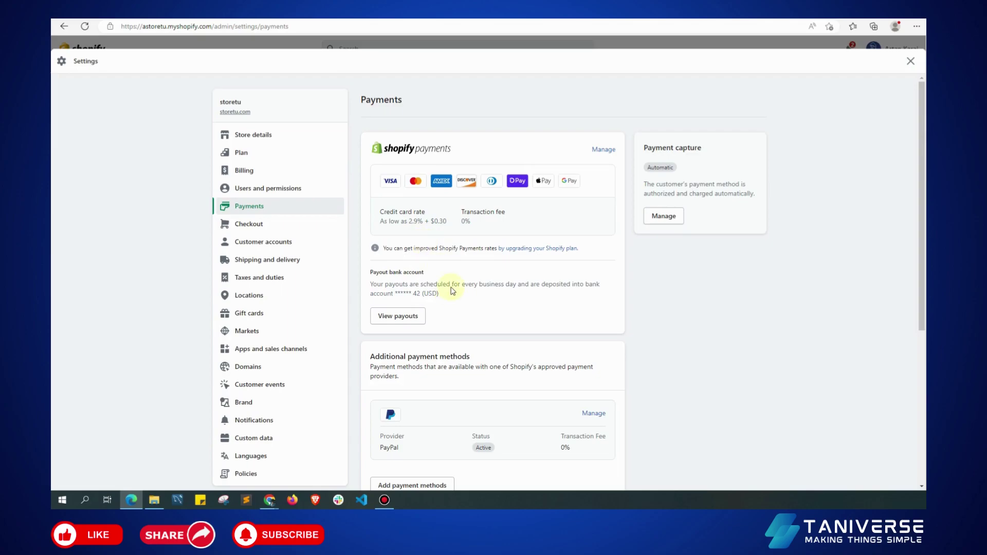
{"action": "scroll", "coordinate": [452, 288], "scroll_direction": "down", "scroll_amount": 5}
- Search providers for 'payee', select Payoneer Checkout, and highlight its name and 2% transaction fee
{"action": "left_click", "coordinate": [410, 294]}
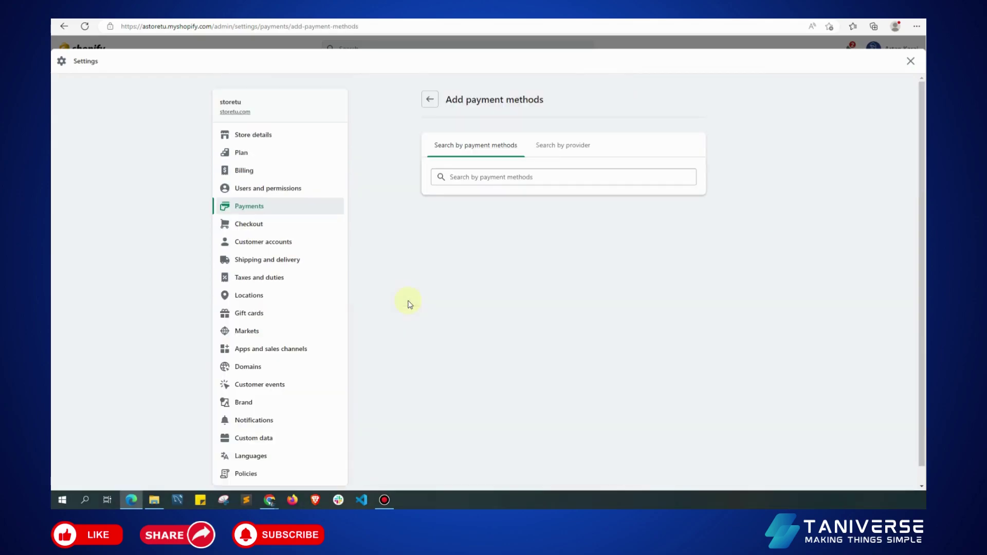
{"action": "left_click", "coordinate": [570, 146]}
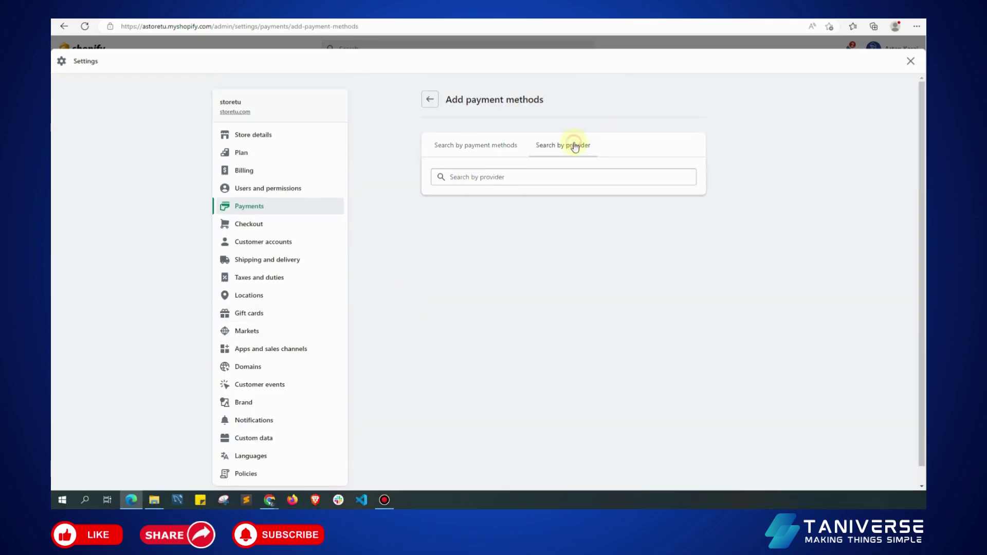
{"action": "left_click", "coordinate": [559, 179]}
{"action": "type", "text": "pay"}
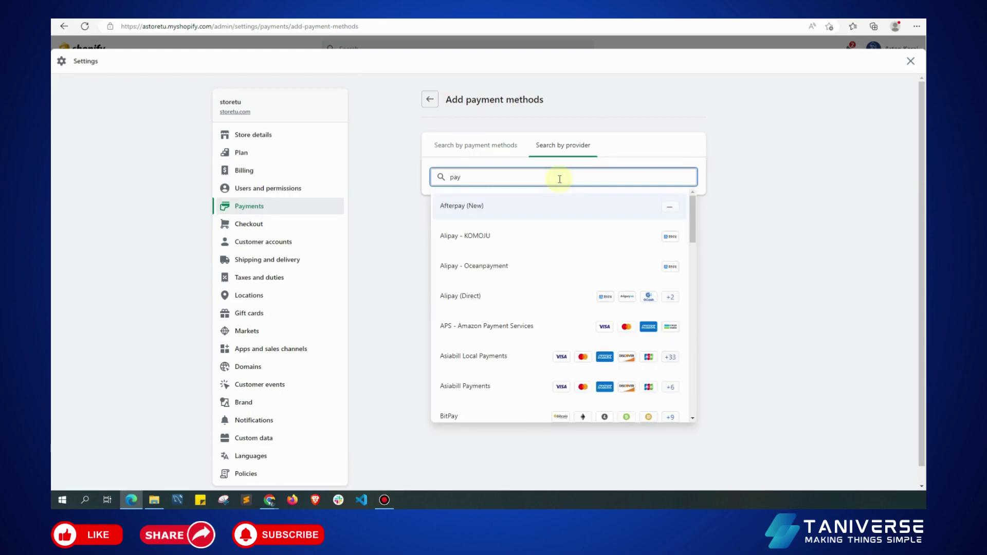
{"action": "type", "text": "ee"}
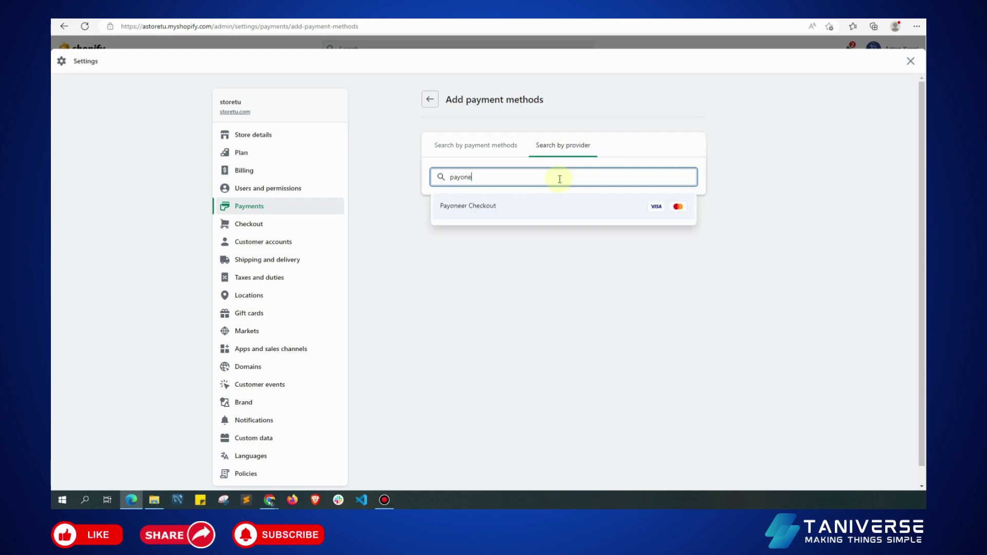
{"action": "left_click", "coordinate": [553, 212]}
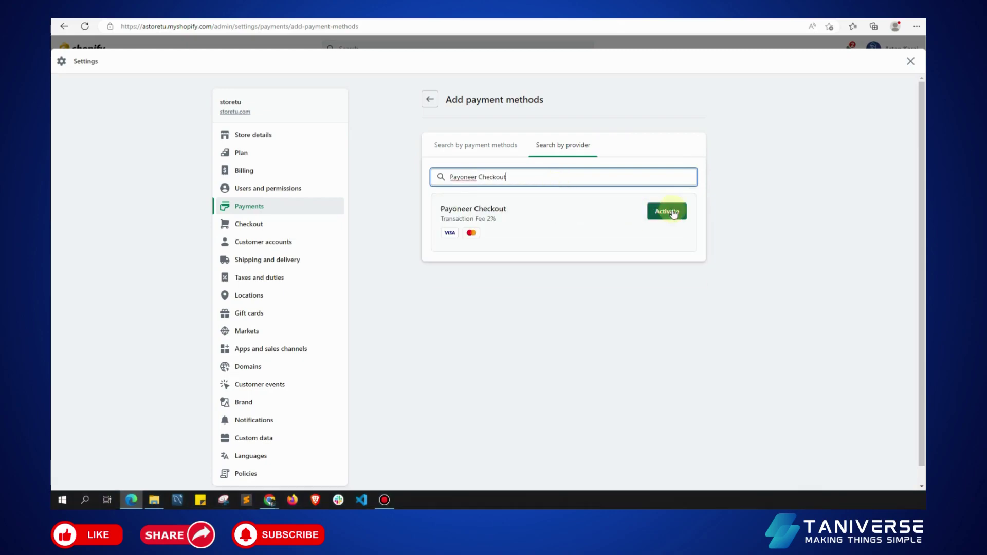
{"action": "left_click_drag", "start_coordinate": [441, 208], "coordinate": [533, 208]}
{"action": "left_click", "coordinate": [536, 227]}
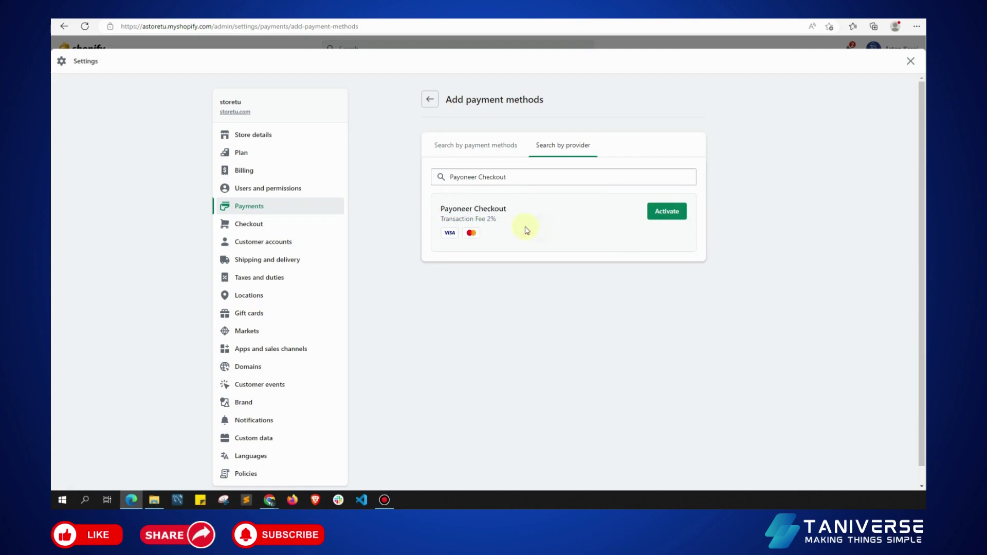
{"action": "left_click_drag", "start_coordinate": [438, 219], "coordinate": [497, 219]}
{"action": "left_click", "coordinate": [494, 221]}
{"action": "left_click", "coordinate": [334, 206]}
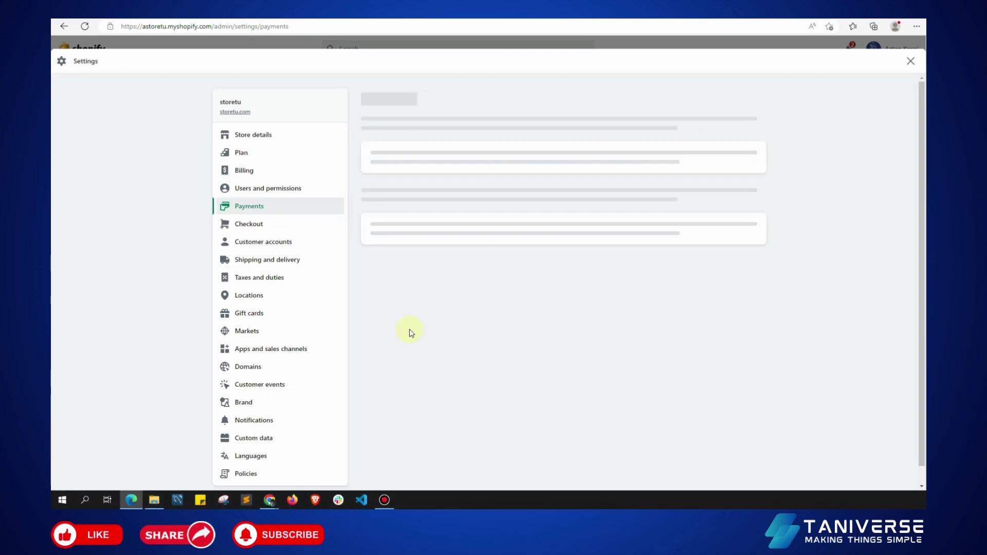
{"action": "scroll", "coordinate": [409, 329], "scroll_direction": "down", "scroll_amount": 3}
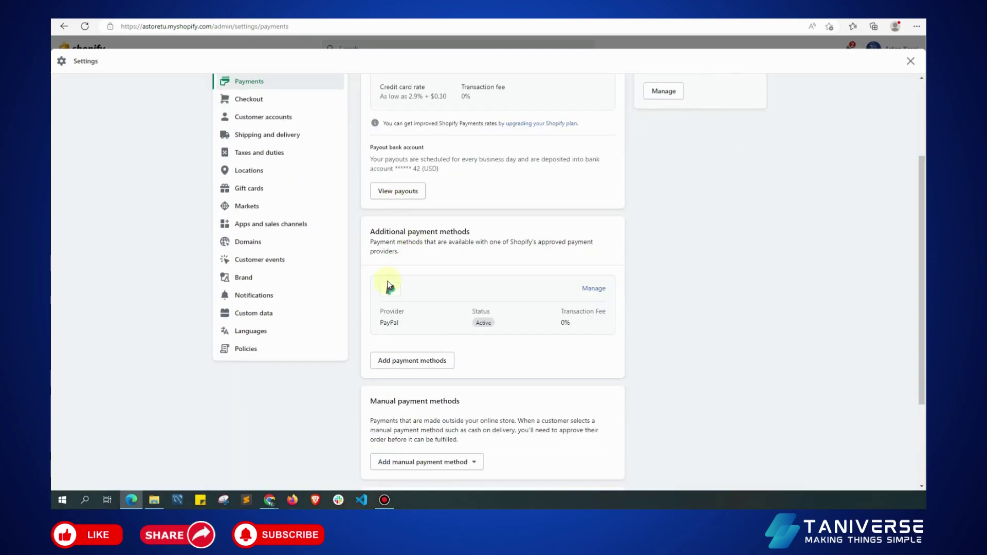
{"action": "scroll", "coordinate": [460, 311], "scroll_direction": "down", "scroll_amount": 1}
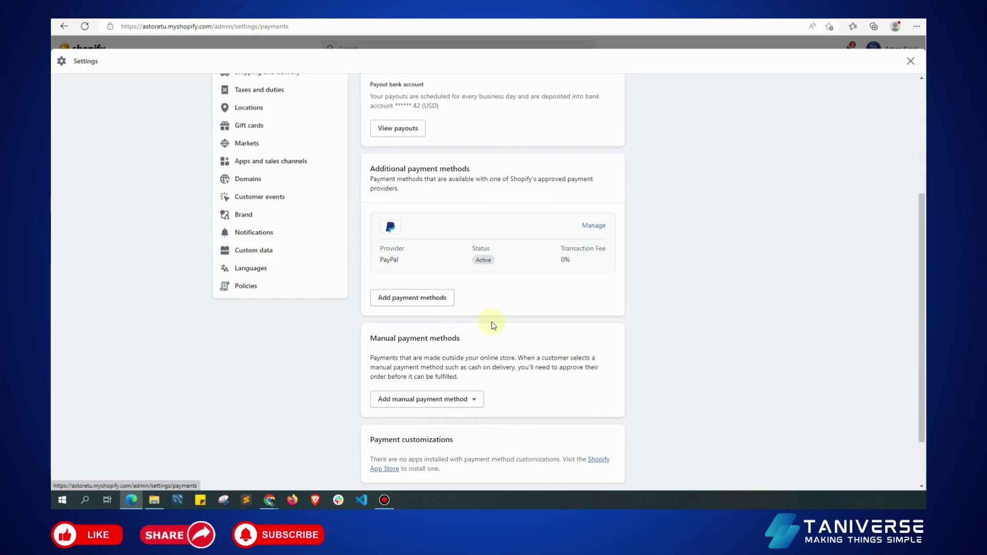
{"action": "scroll", "coordinate": [438, 381], "scroll_direction": "up", "scroll_amount": 1}
{"action": "scroll", "coordinate": [438, 381], "scroll_direction": "up", "scroll_amount": 1}
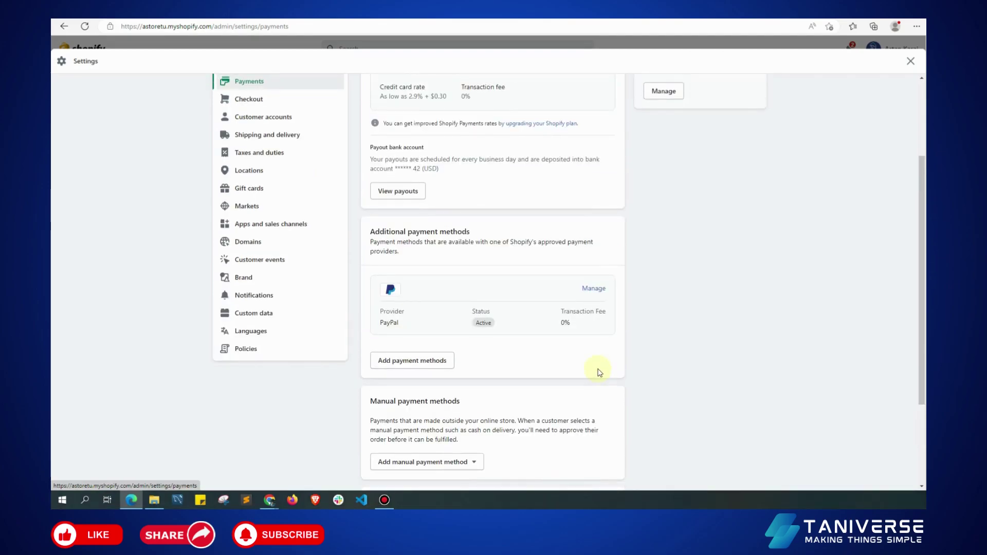